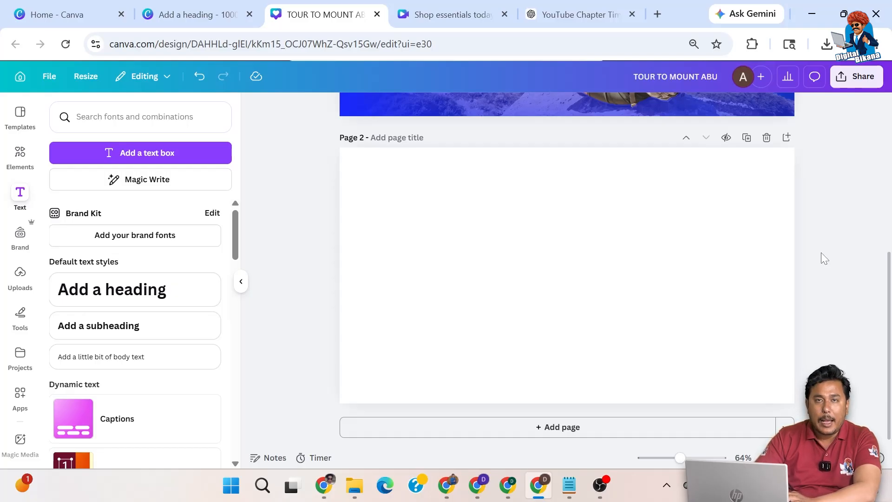
Search the elements for "man", fill page 2 with the photo of the screaming bearded man, and open the photo for editing.
left_click(21, 158)
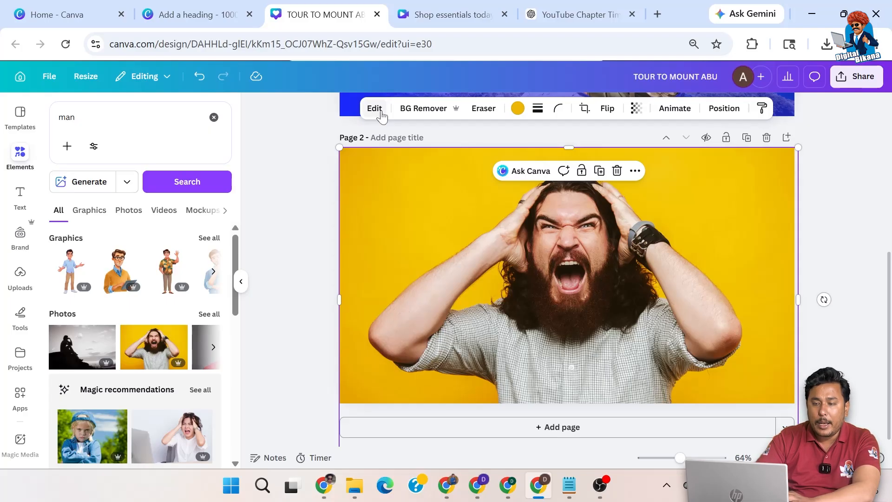
left_click(380, 112)
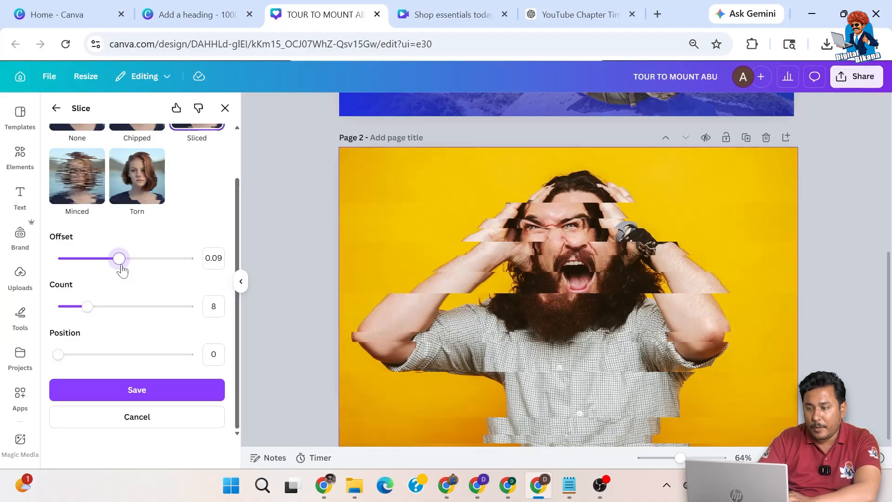
Try out the Sliced effect on the photo with different counts and positions, ending at count 16 and position 0.95.
left_click(106, 306)
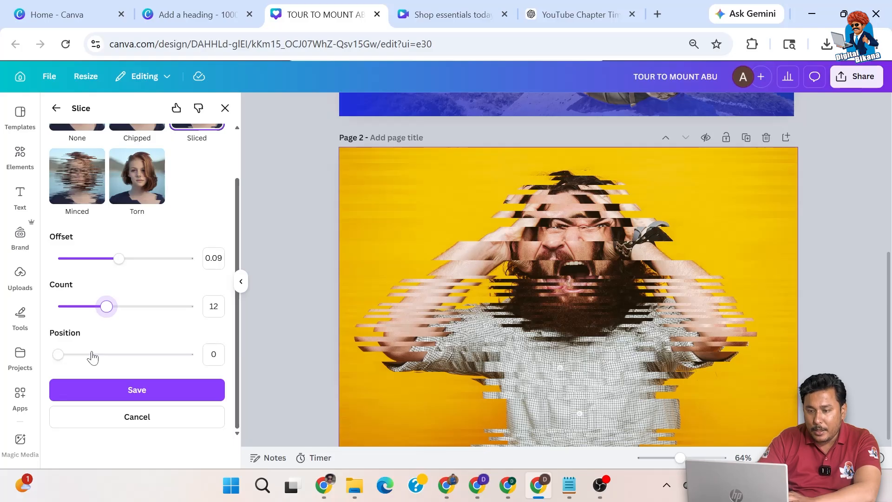
left_click(93, 355)
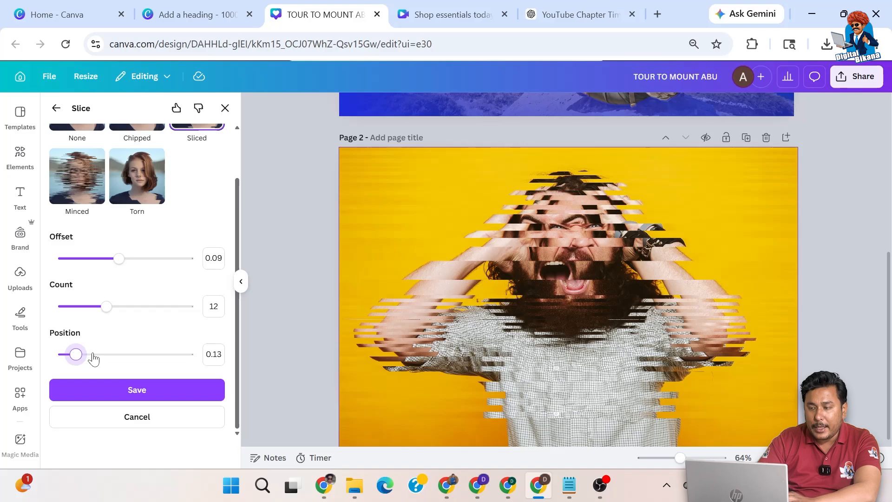
left_click(92, 354)
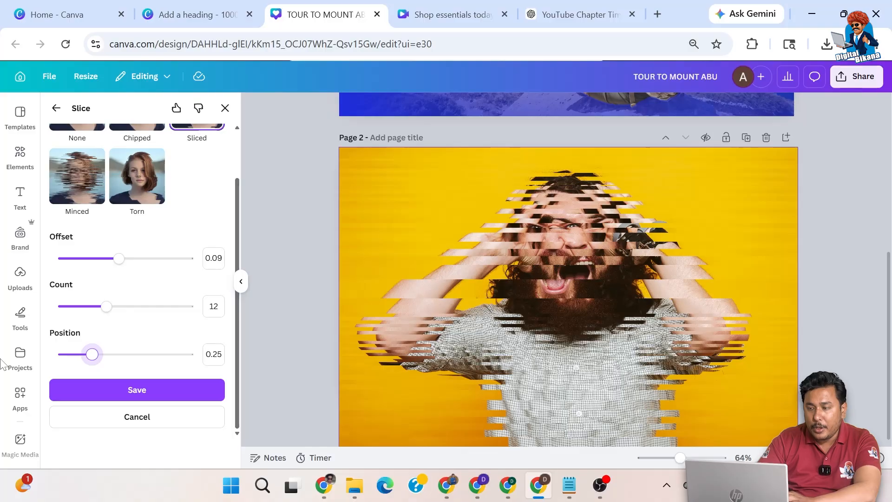
left_click(114, 355)
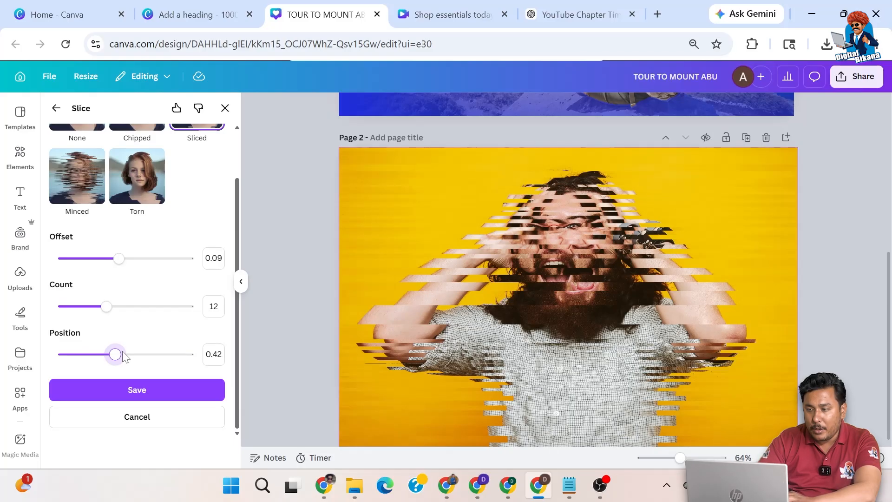
left_click_drag(116, 355, 164, 365)
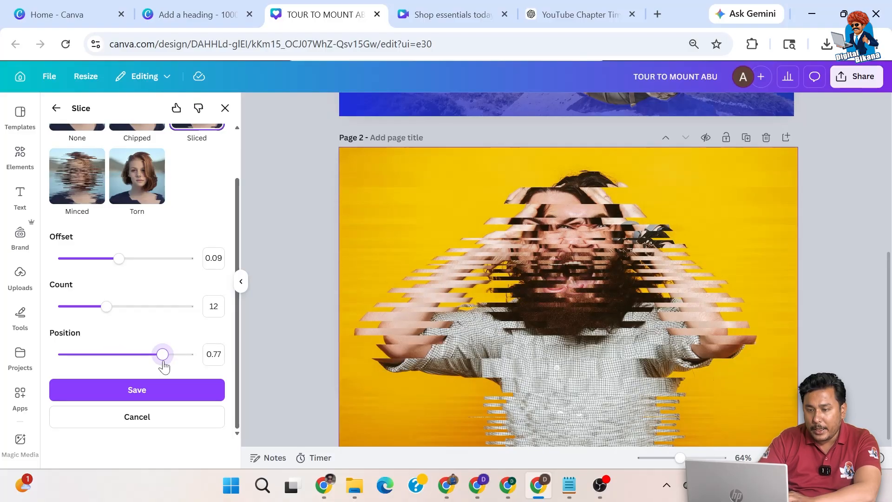
left_click_drag(163, 361, 187, 362)
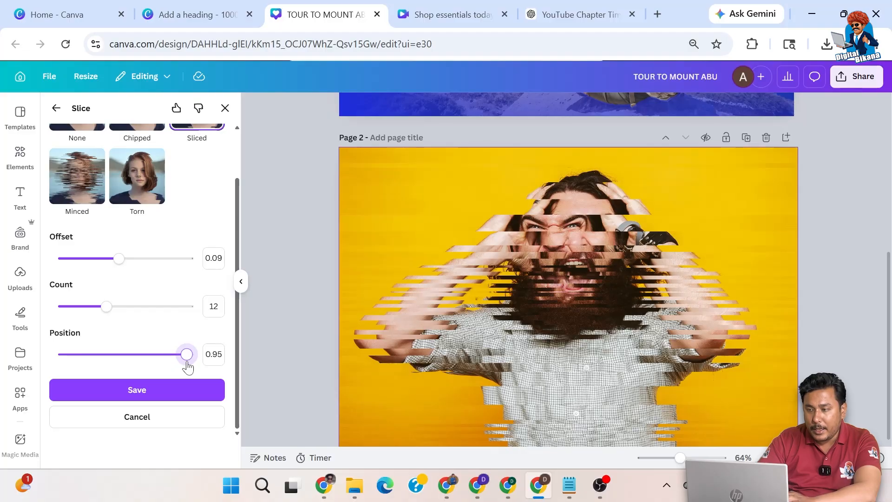
left_click_drag(106, 307, 82, 308)
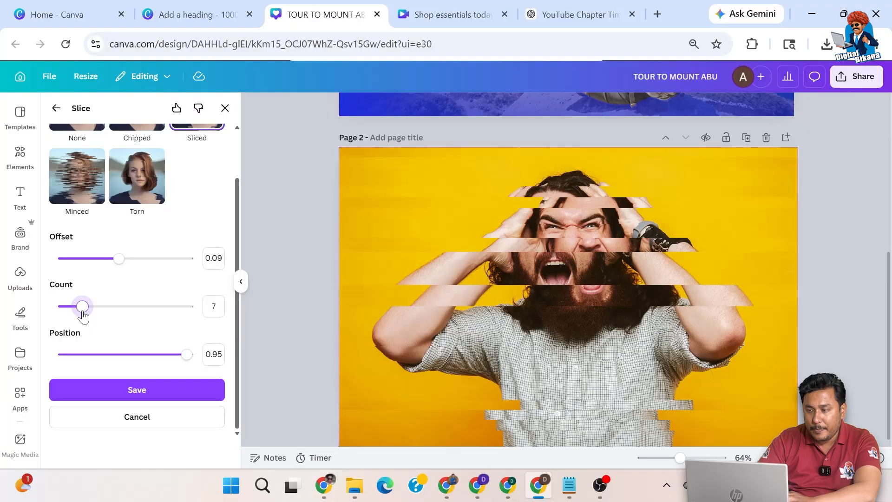
left_click_drag(82, 308, 126, 307)
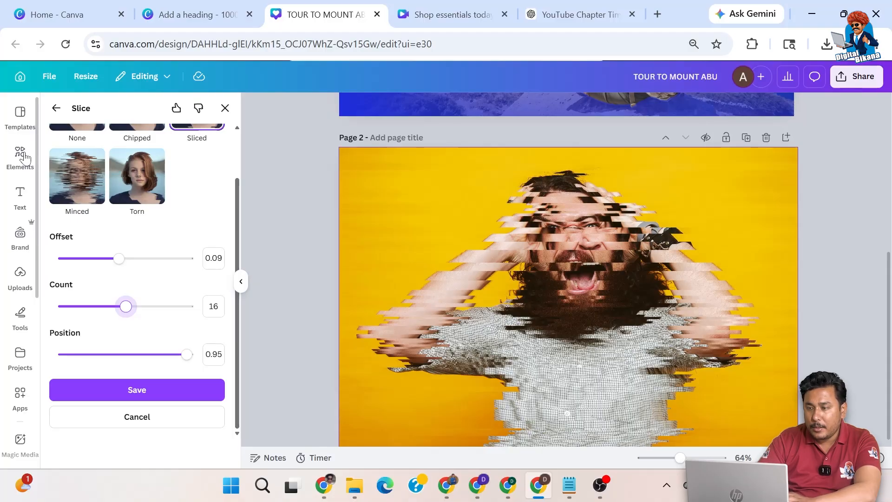
left_click(431, 201)
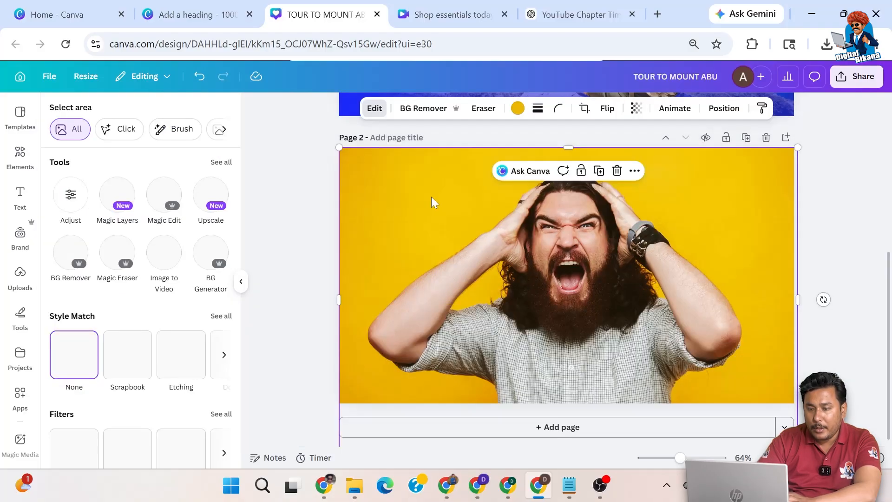
Apply the Sliced variant of the Slice effect to the man's photo on page 2.
scroll(210, 293, "down", 5)
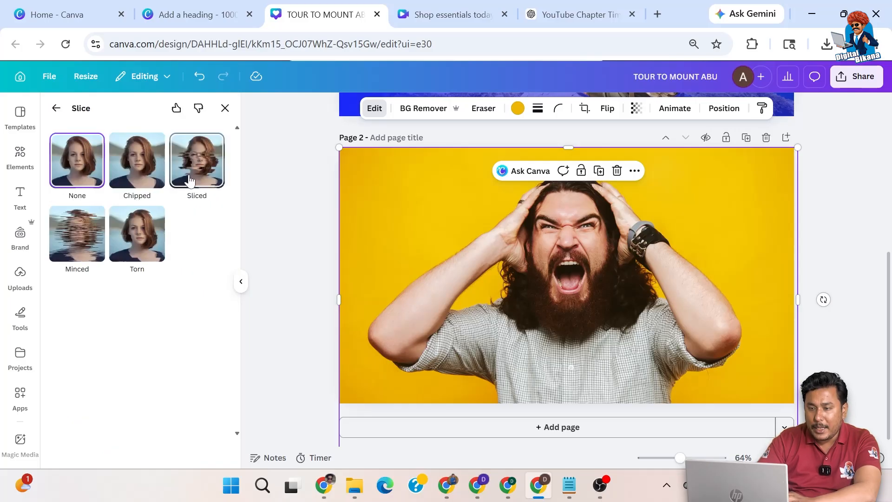
left_click(194, 181)
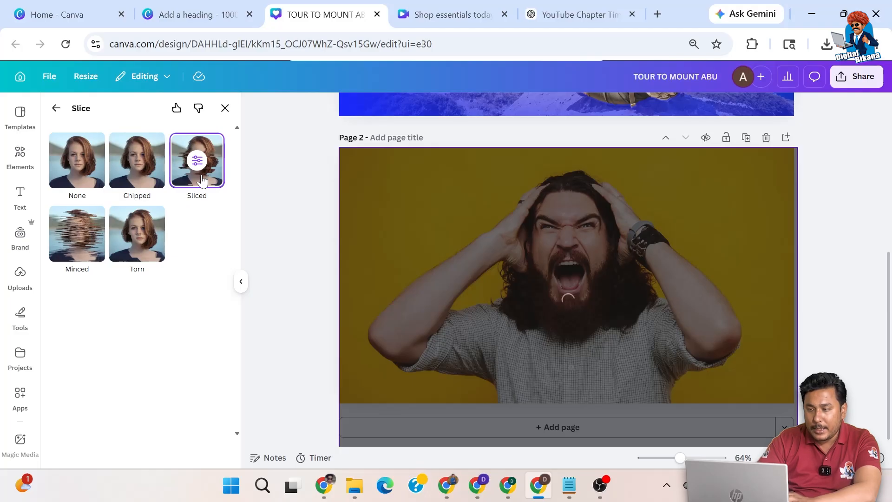
Search the elements for "glitch" and show the photo results.
left_click(19, 156)
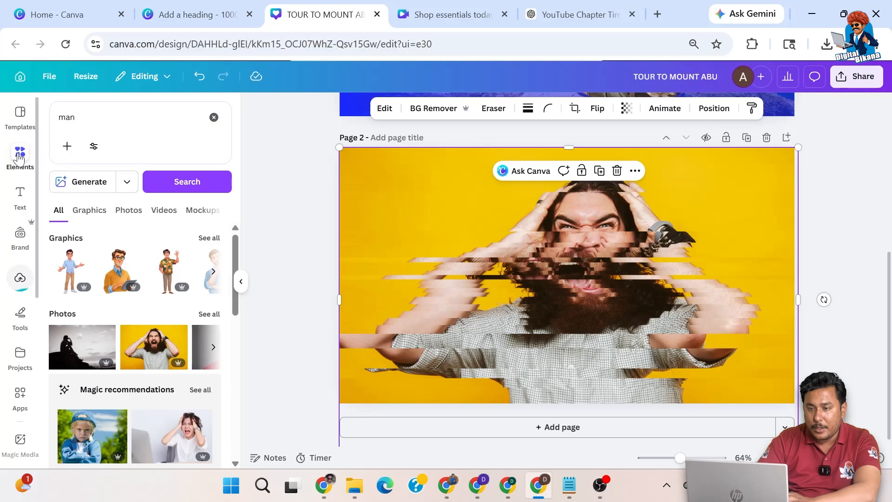
left_click(108, 118)
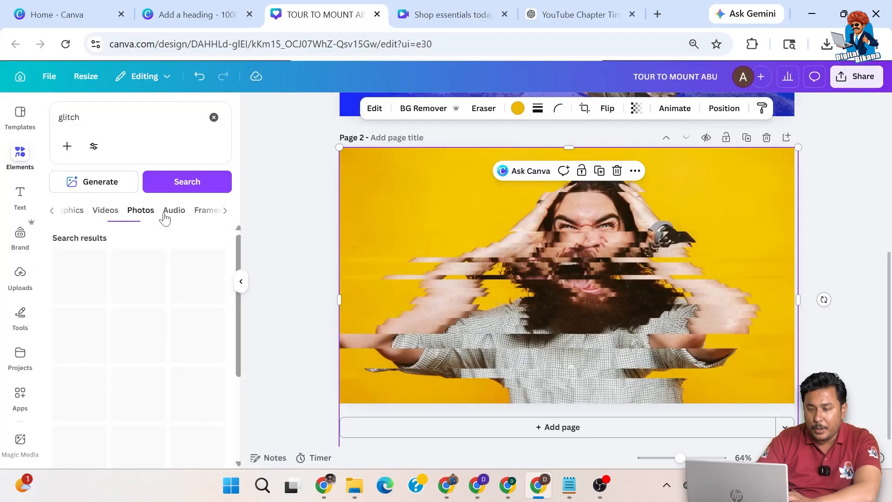
Insert the purple and dark blue glitch photo on page 2 and enlarge it from the page's left edge.
scroll(145, 330, "down", 5)
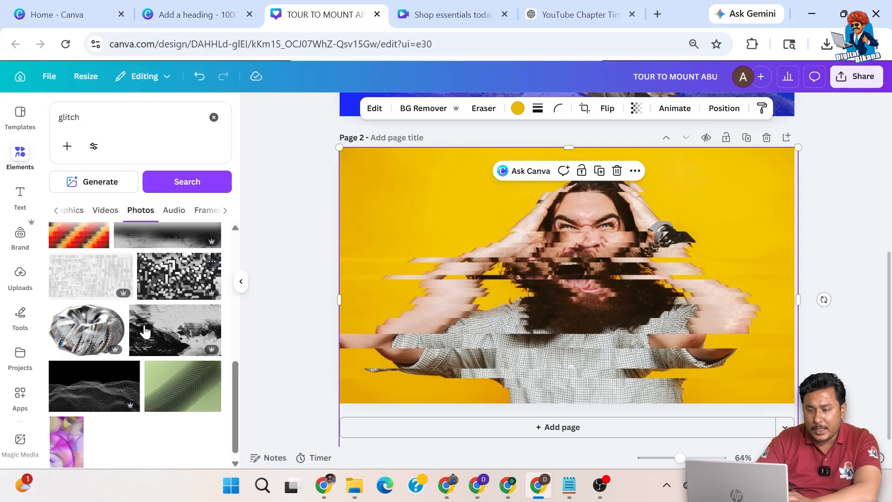
scroll(145, 331, "down", 5)
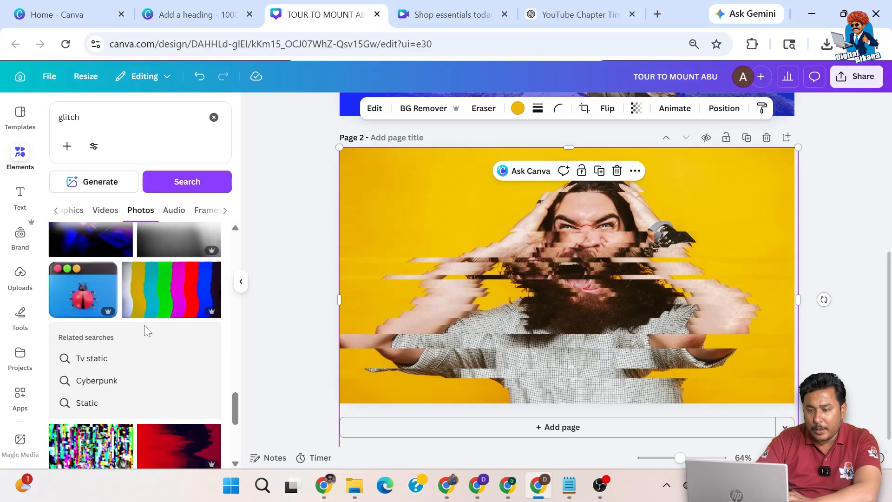
scroll(171, 357, "down", 5)
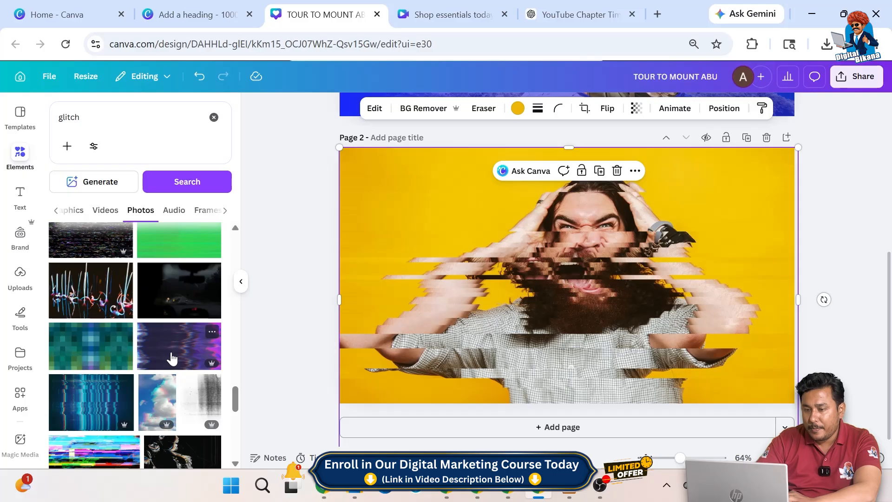
left_click(172, 359)
left_click_drag(617, 267, 358, 243)
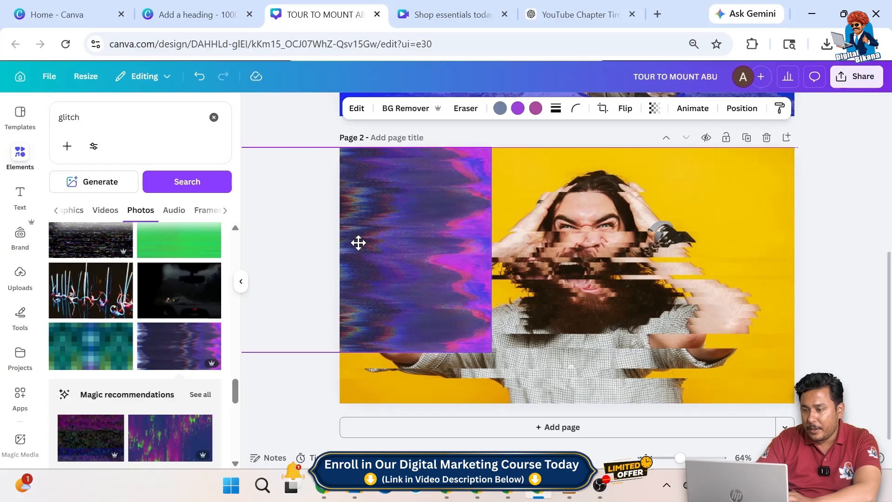
left_click_drag(492, 353, 537, 391)
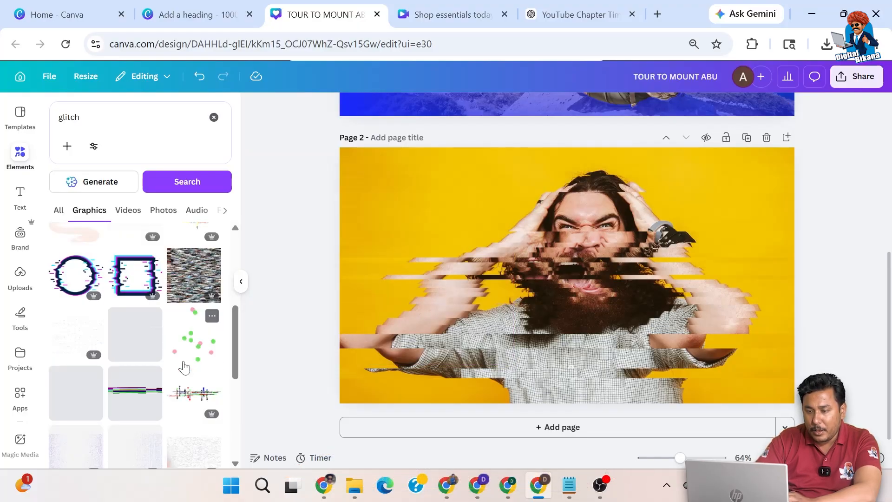
Insert the multicoloured glitch bars graphic from the graphics results and stack copies of it down page 2's left edge.
scroll(185, 367, "down", 5)
scroll(184, 367, "down", 5)
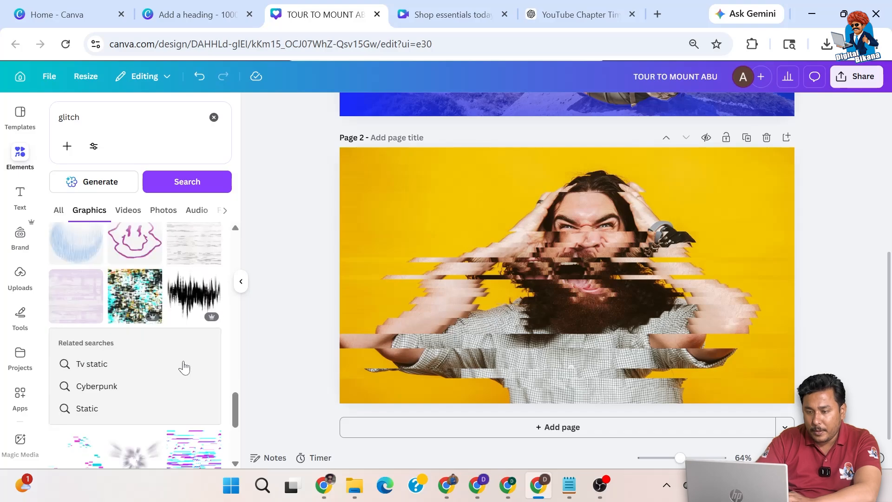
scroll(185, 367, "down", 5)
left_click_drag(185, 367, 334, 288)
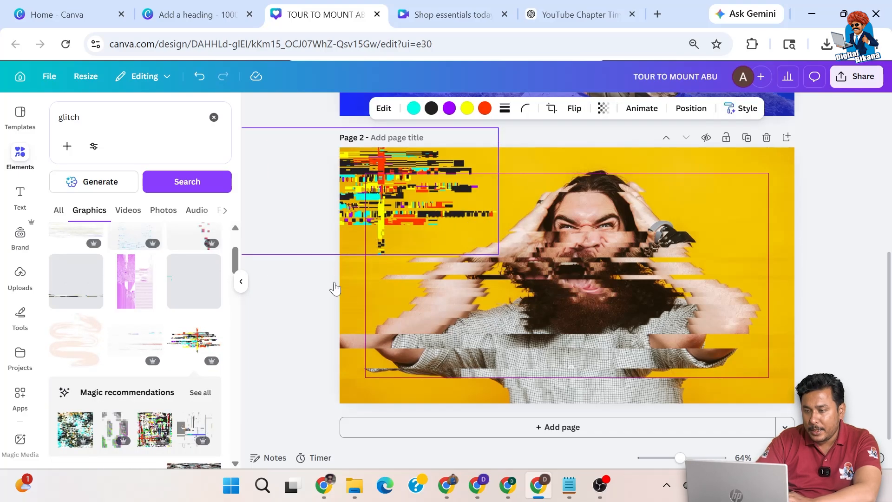
left_click(407, 207)
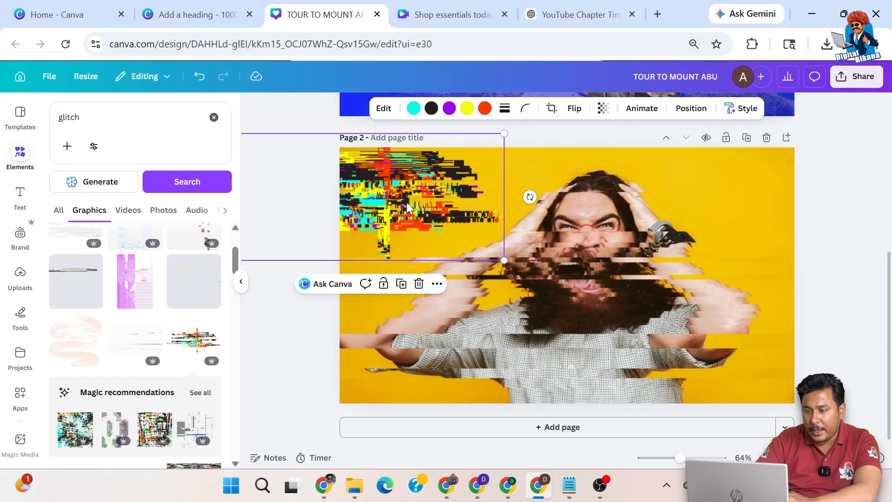
left_click_drag(407, 206, 406, 264)
Insert the purple and dark blue glitch photo and make it the full-page backdrop behind the man with his yellow background removed.
left_click_drag(82, 118, 39, 127)
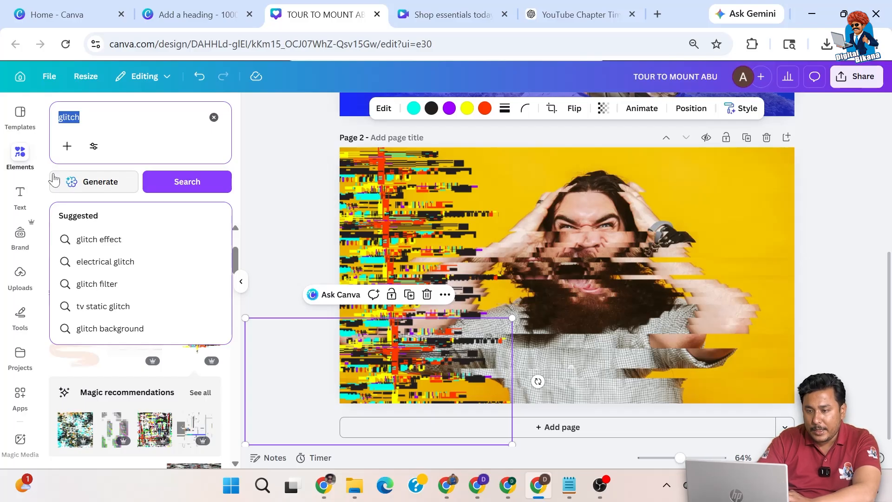
key("Return")
scroll(238, 360, "down", 5)
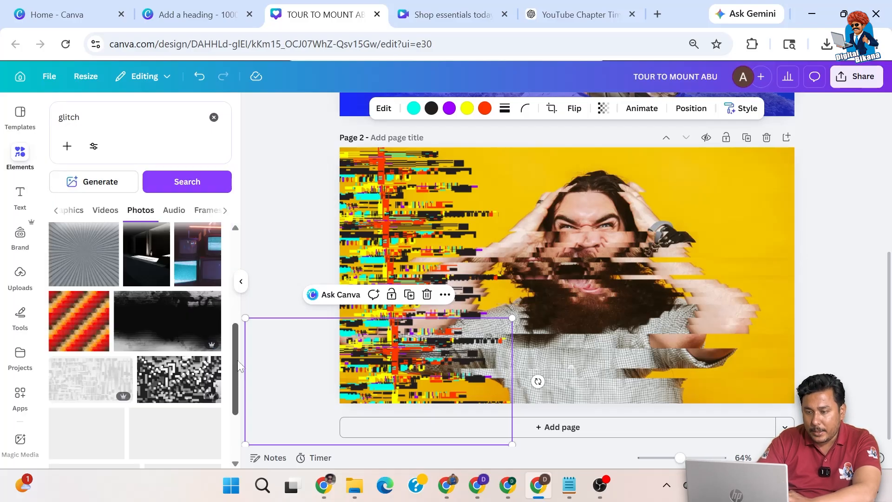
left_click_drag(238, 360, 238, 381)
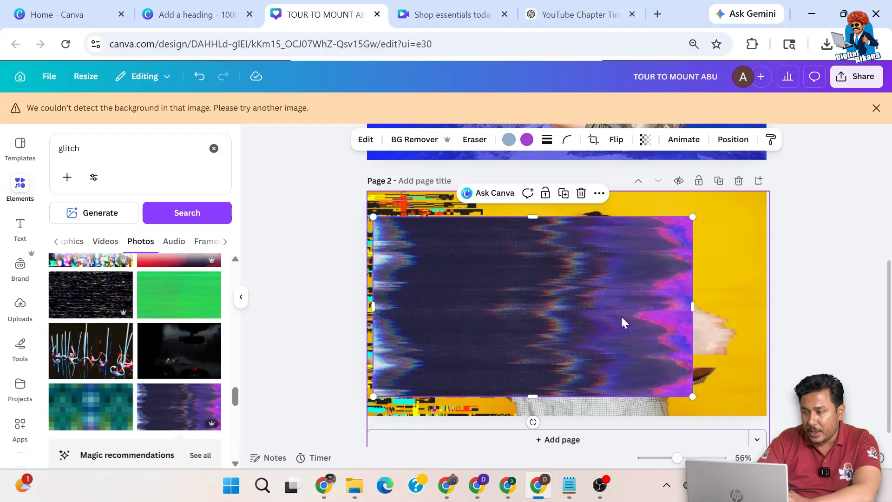
left_click_drag(622, 319, 506, 305)
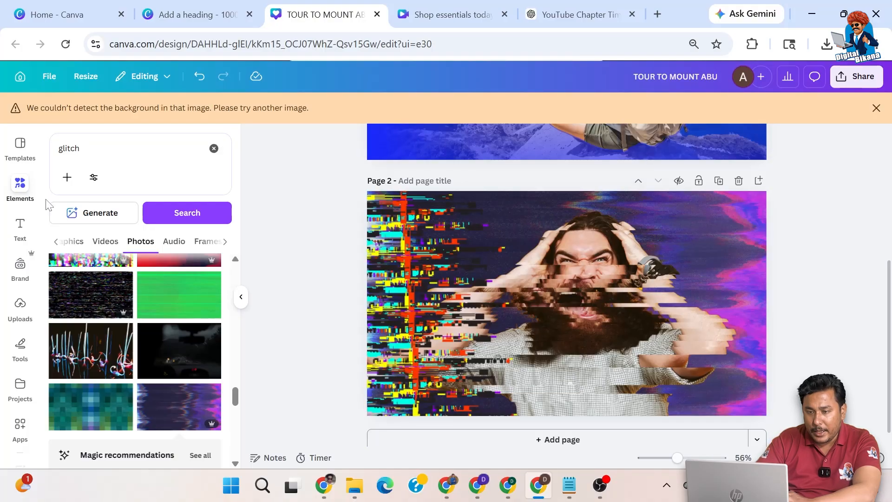
Add a heading reading "GLITCH" to page 2.
left_click(20, 227)
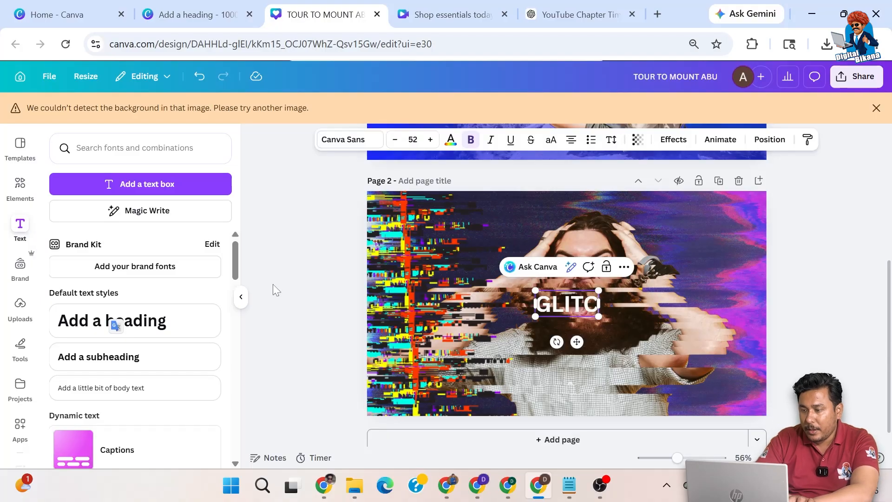
type("H")
key("ctrl+a")
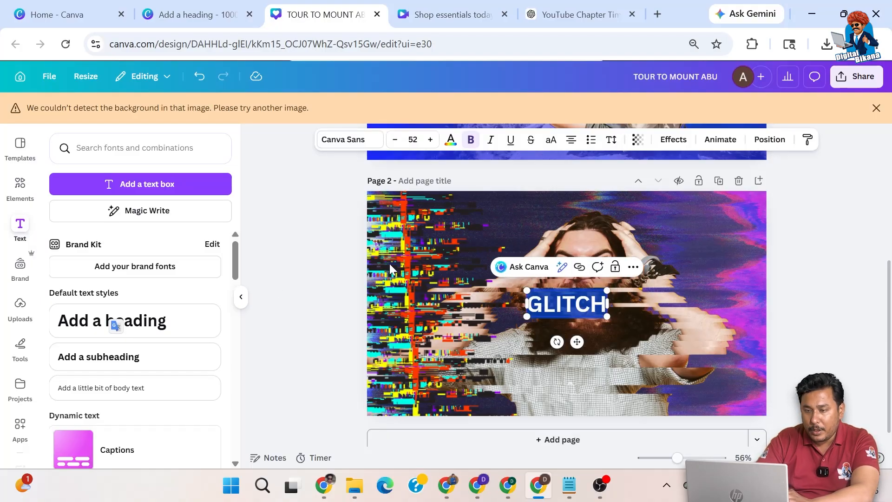
Apply the Glitch text effect to the heading and enlarge it to size 88.5 in page 2's upper-right corner.
left_click(350, 139)
left_click(673, 139)
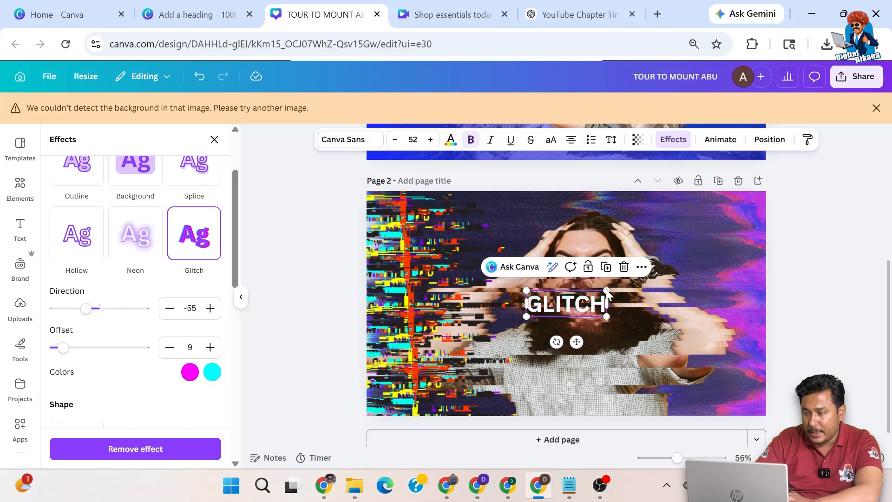
left_click_drag(607, 291, 669, 289)
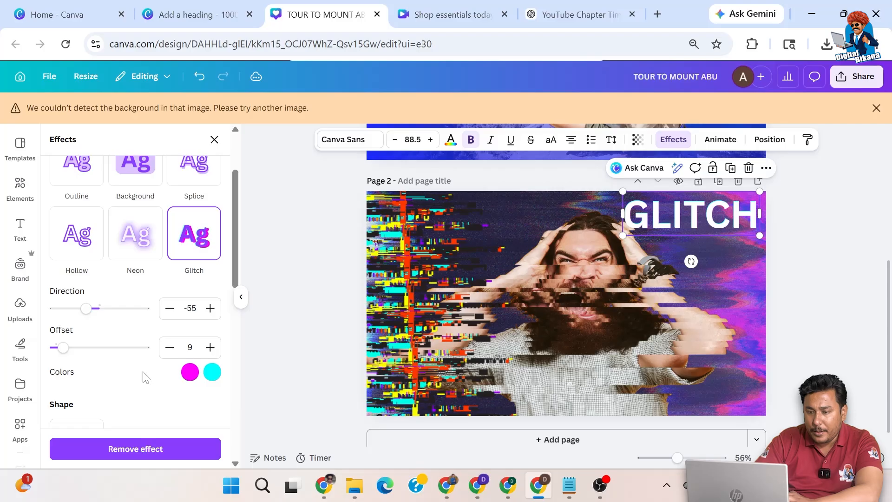
Set the heading's Glitch effect to direction 112 and offset 100.
scroll(64, 336, "down", 1)
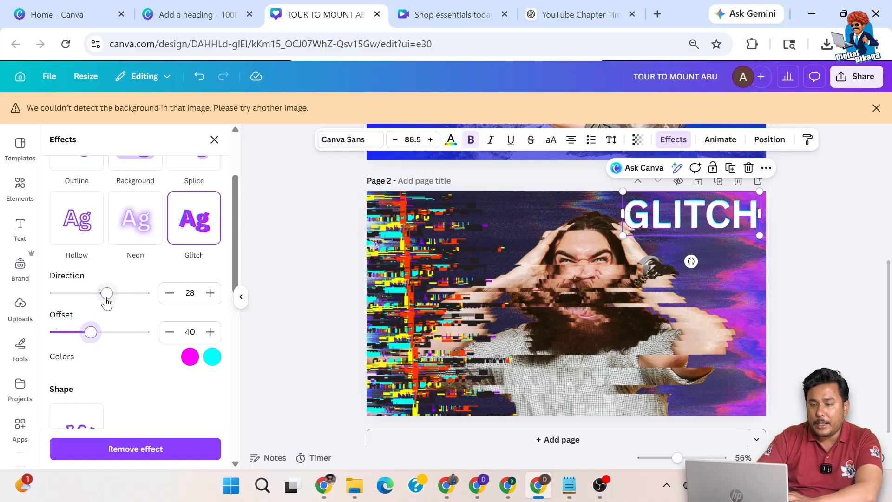
left_click_drag(106, 299, 104, 298)
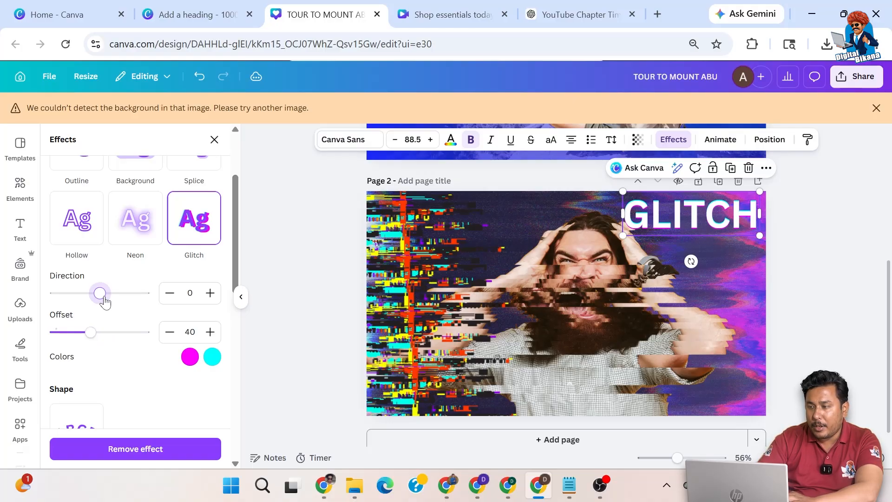
left_click_drag(93, 336, 147, 338)
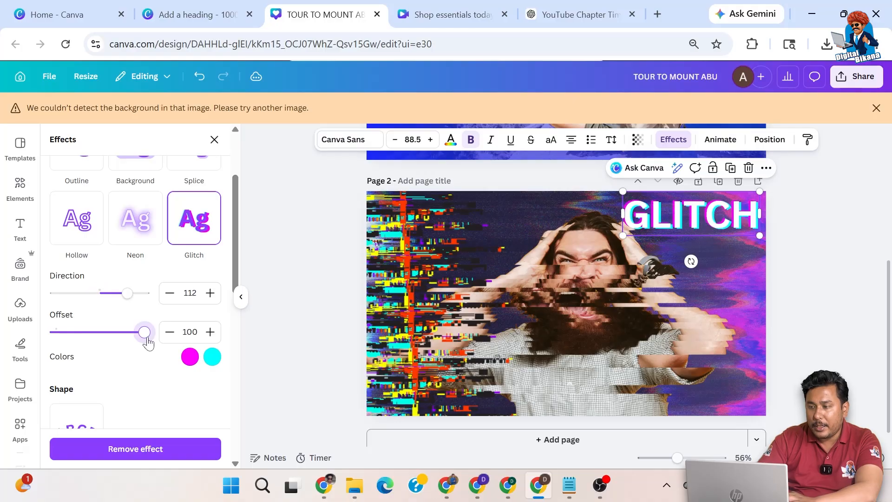